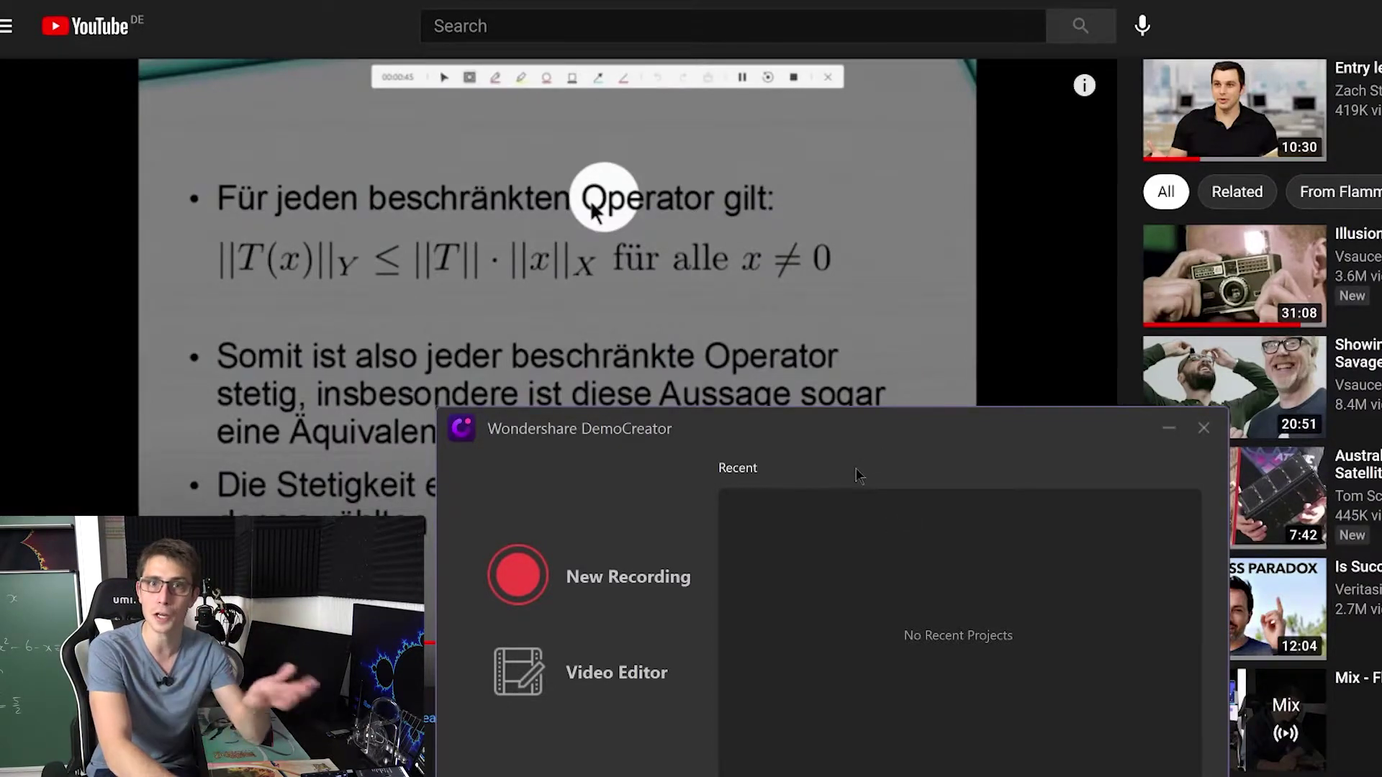
Start a new screen recording and check the lecture video in full screen, then exit
click(615, 585)
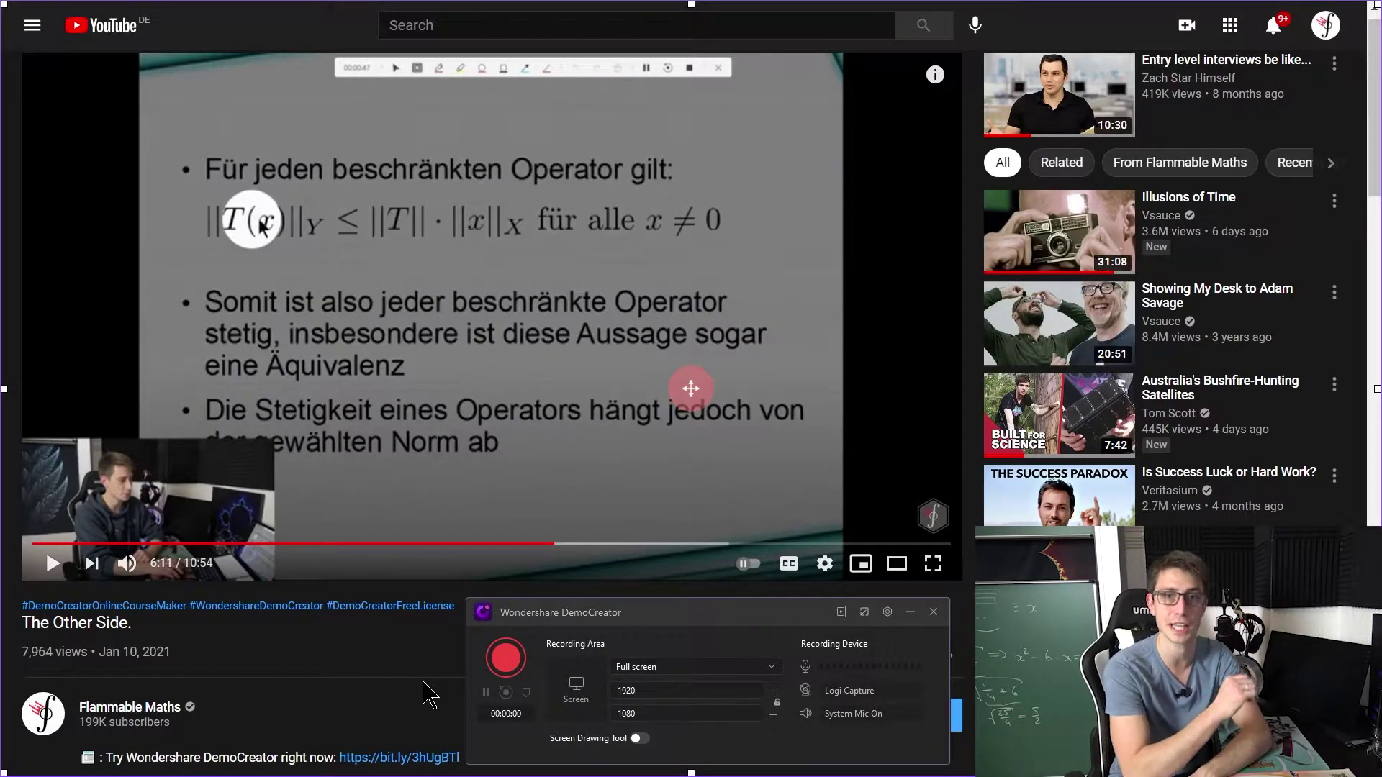
scroll(968, 486, up, 1)
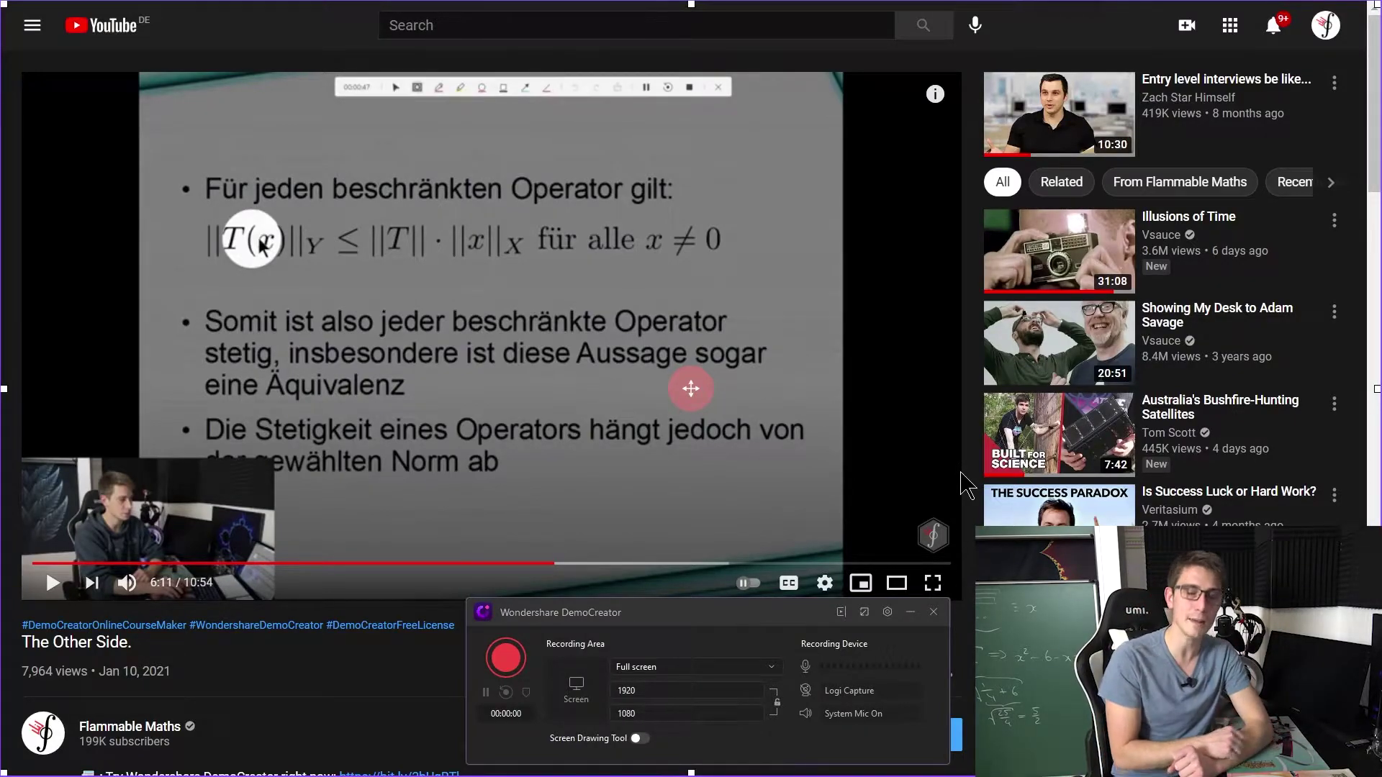
click(934, 585)
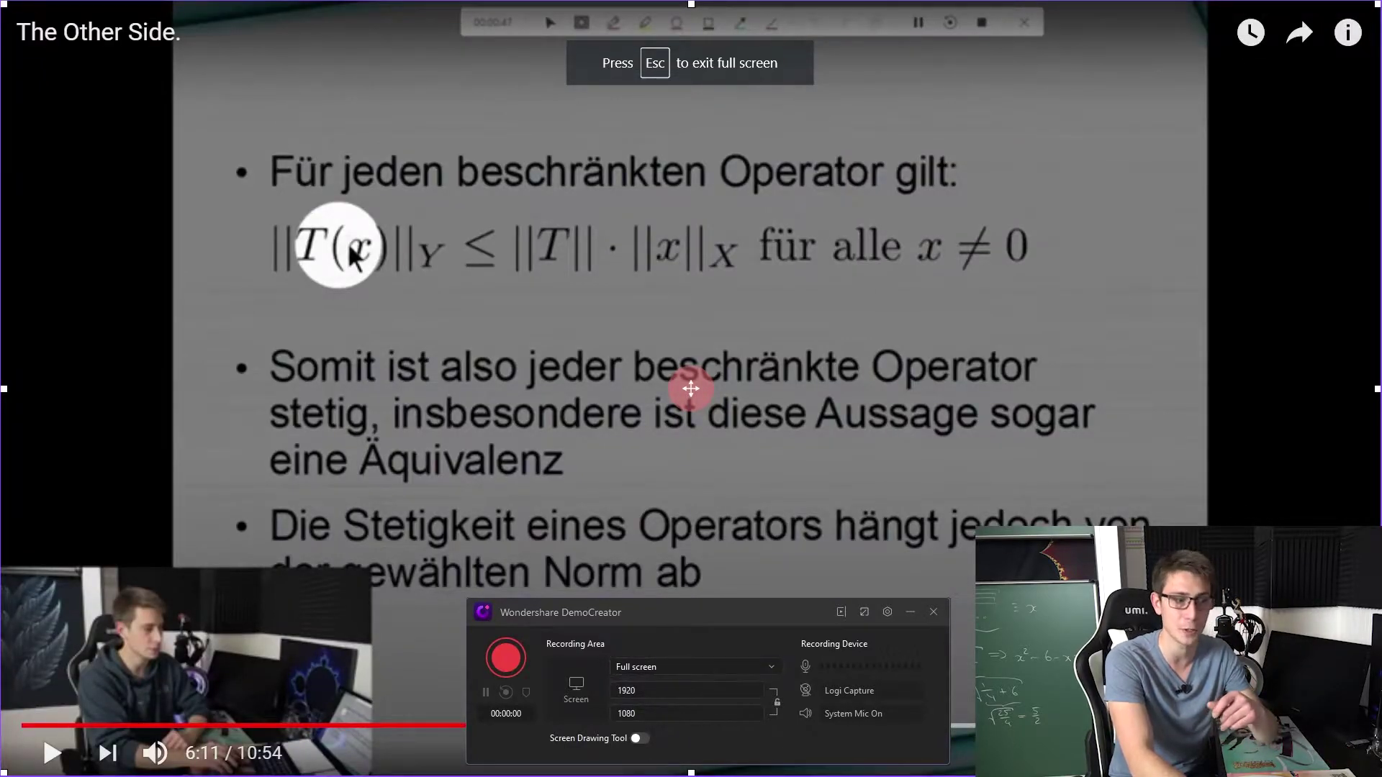
key(Escape)
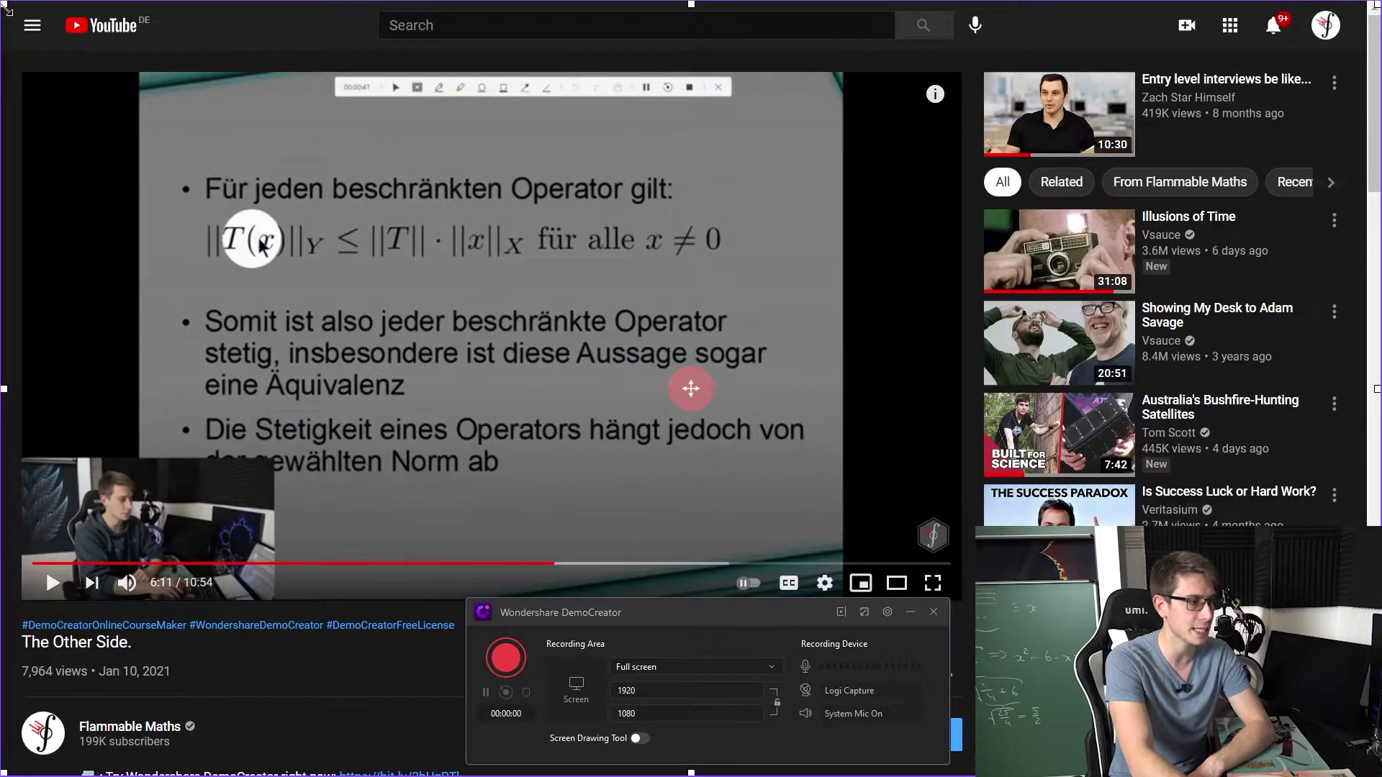
Fit the capture frame around the YouTube player, about 1306 × 734, and open settings
drag(7, 10, 28, 77)
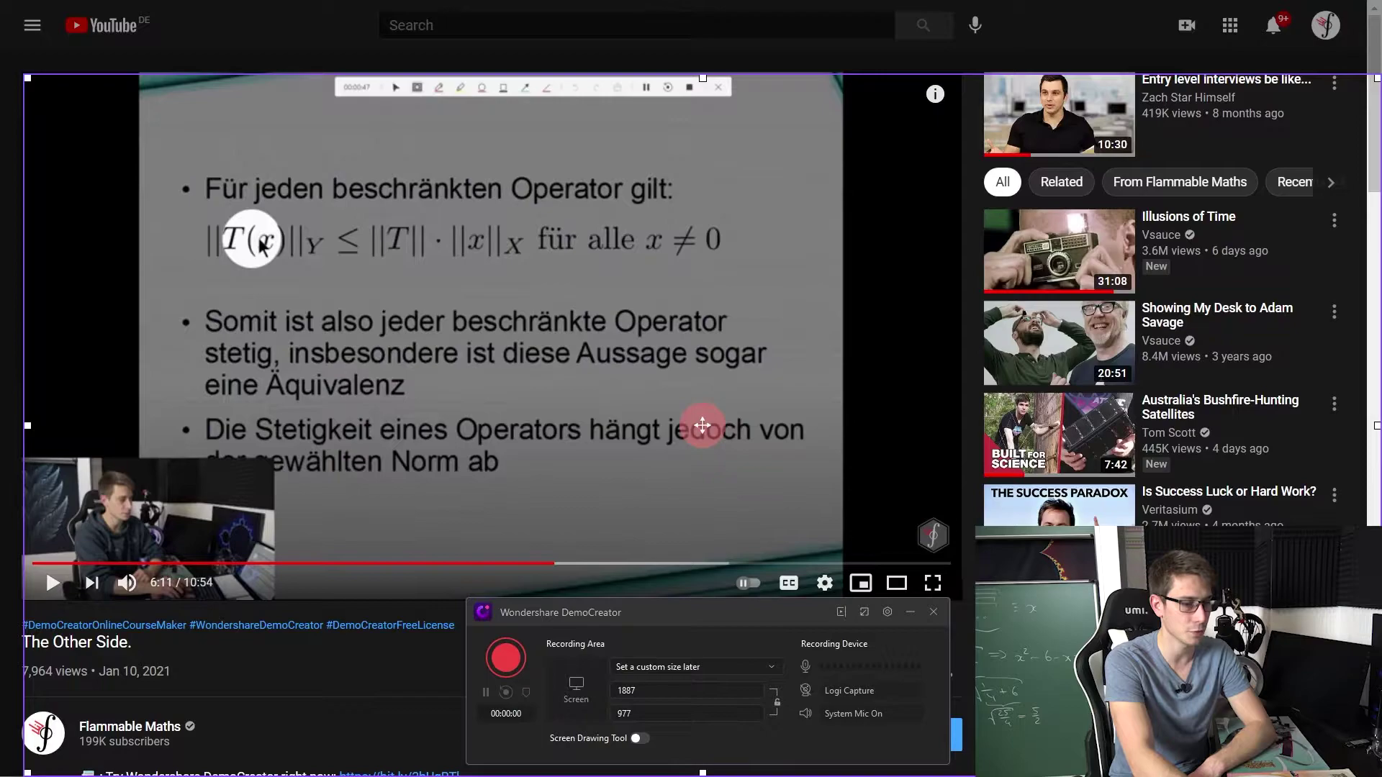
drag(1377, 774, 961, 597)
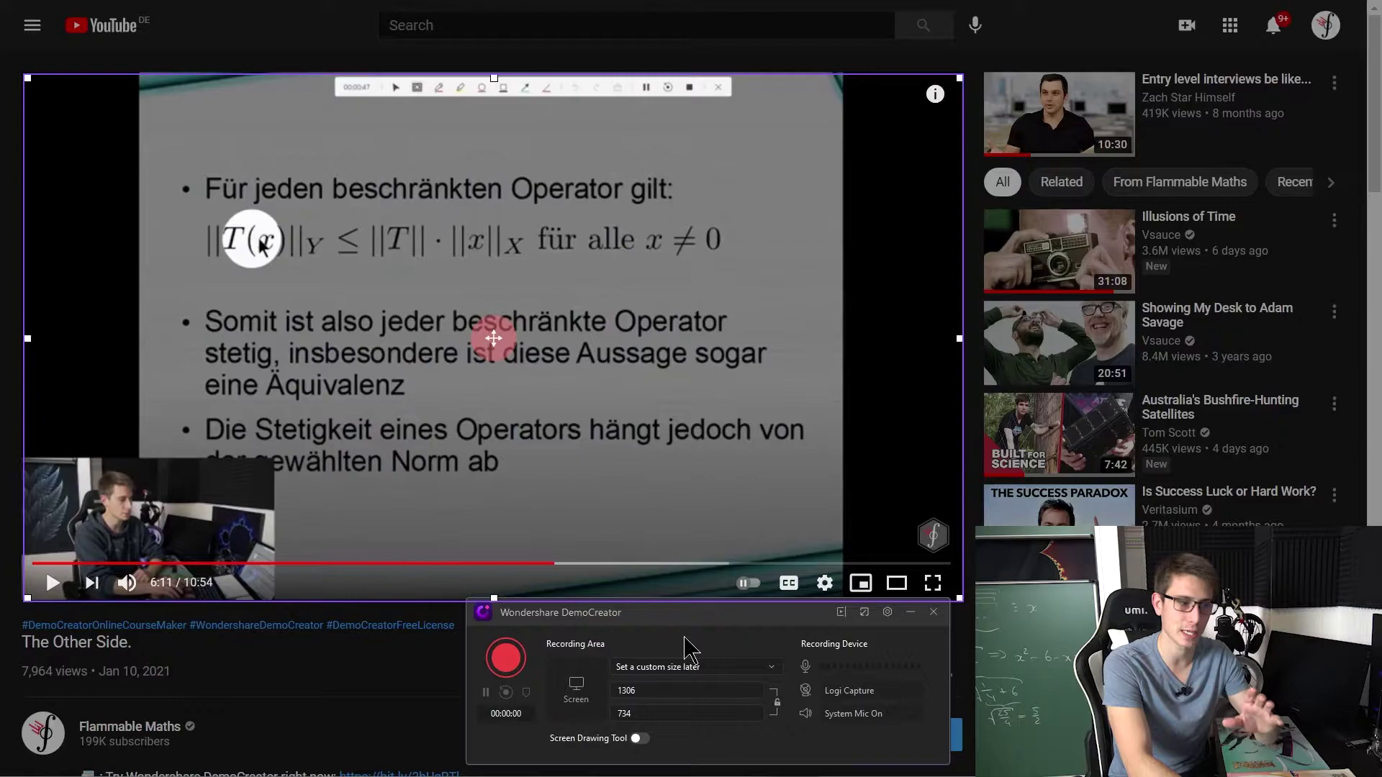
click(886, 612)
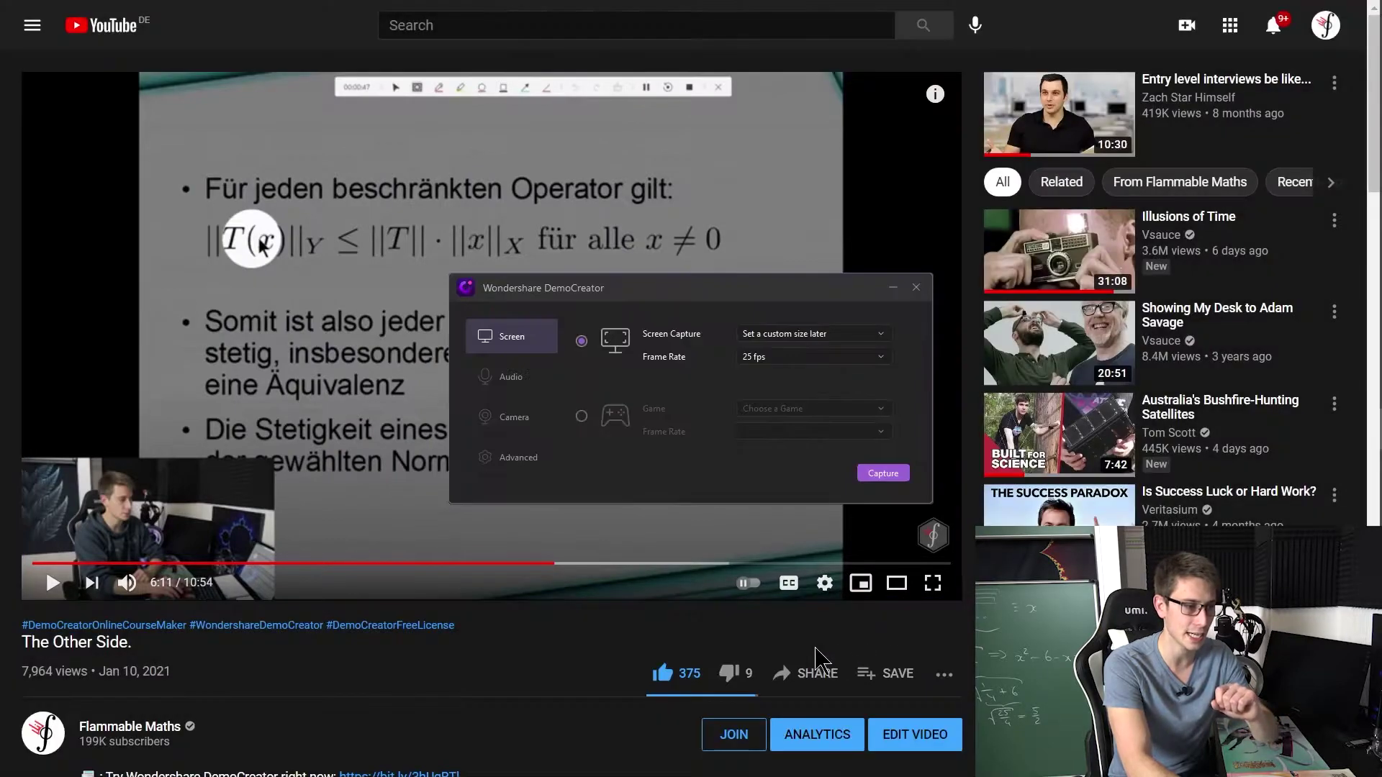
Keep Computer Audio set to Capture and change the recording frame rate to 120 fps
click(514, 376)
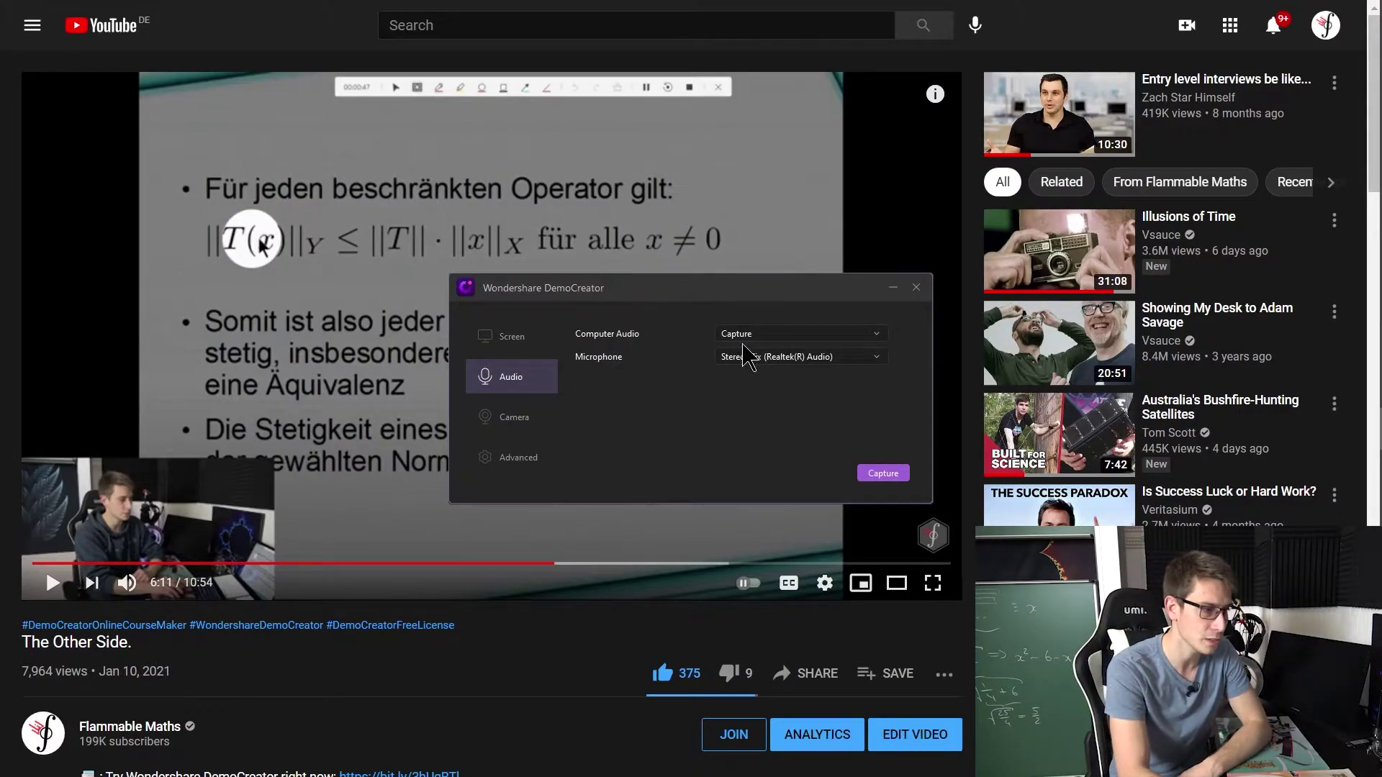
click(766, 334)
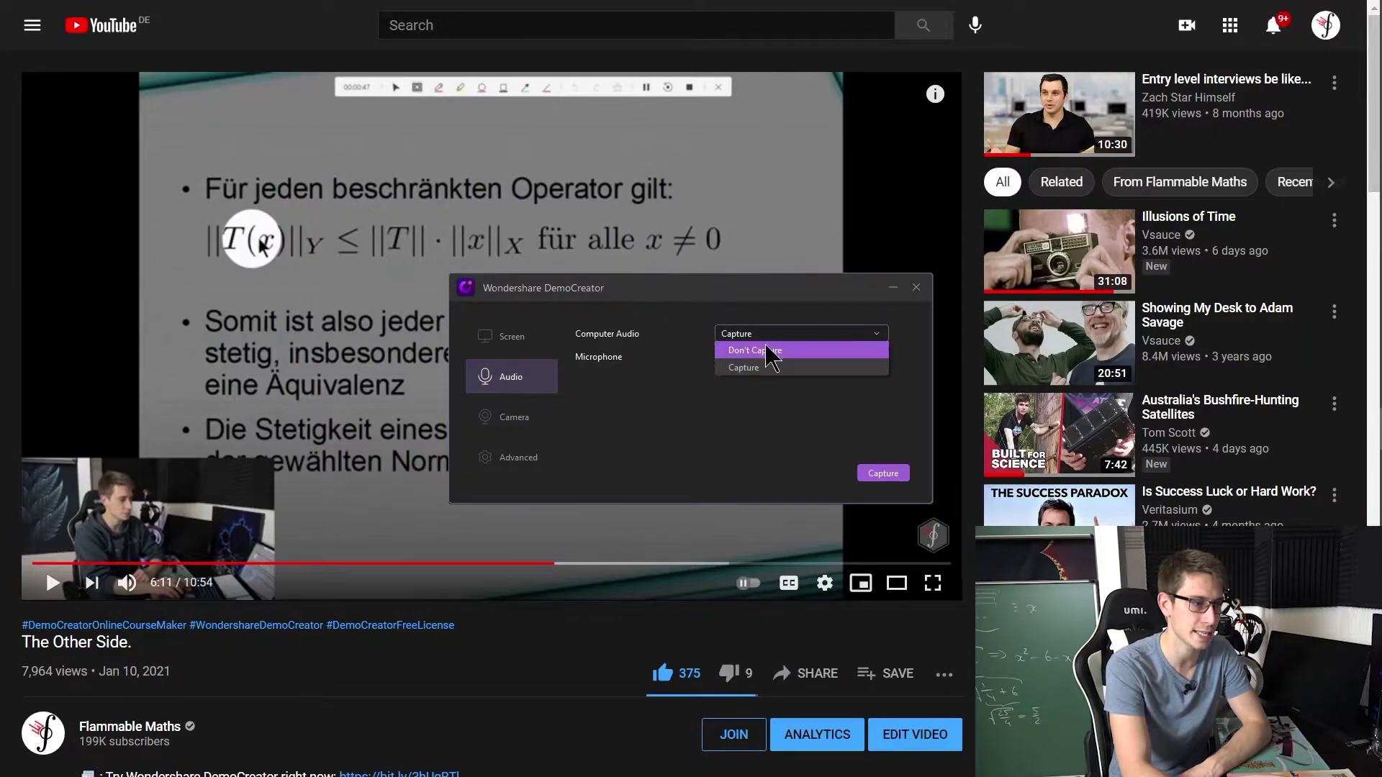
click(756, 368)
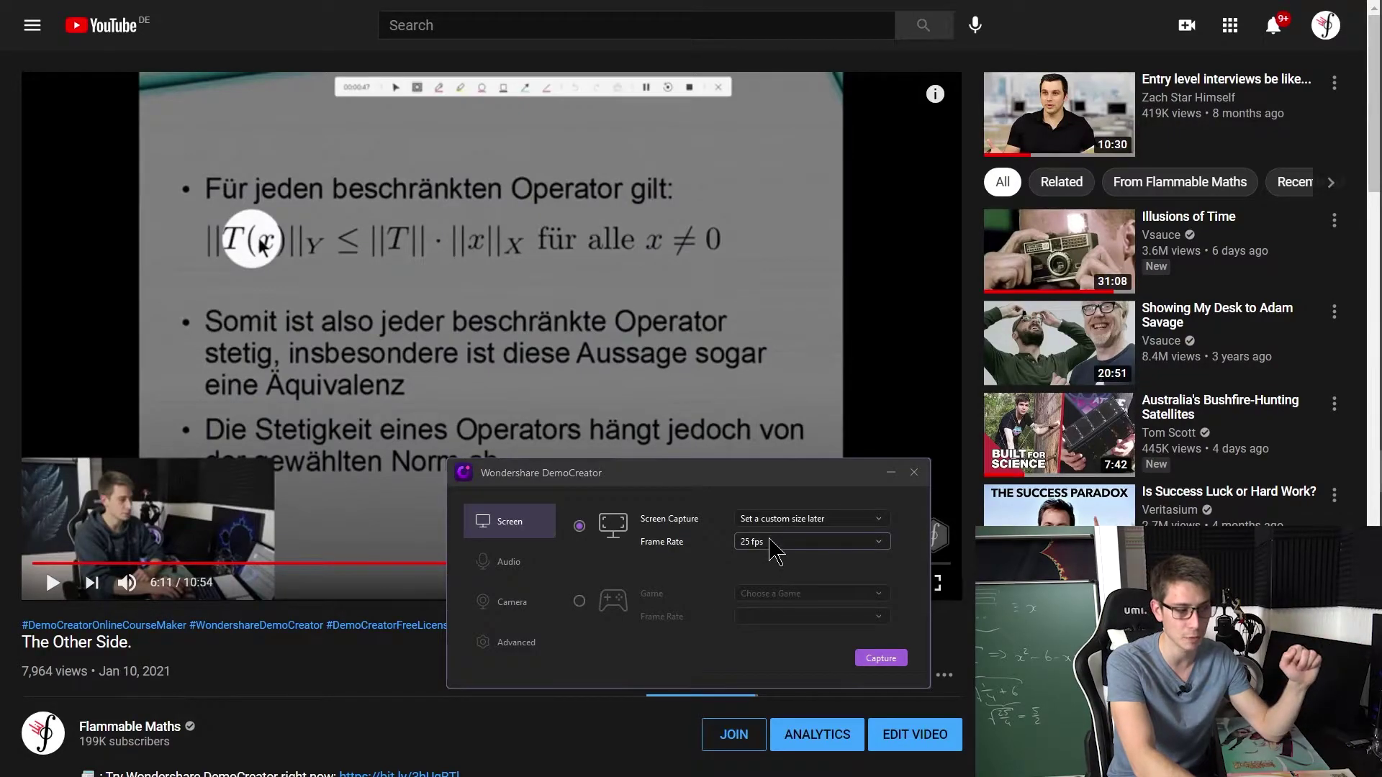
click(774, 551)
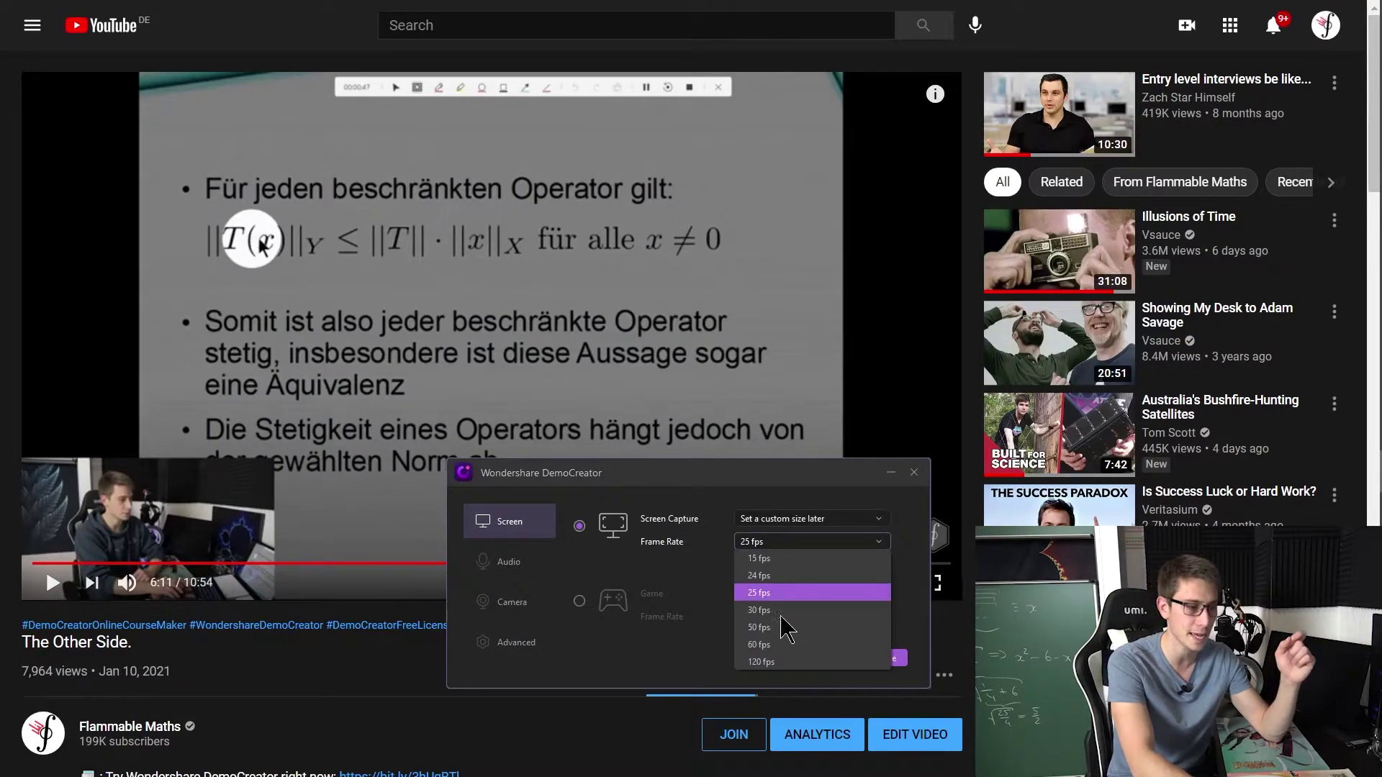
click(789, 656)
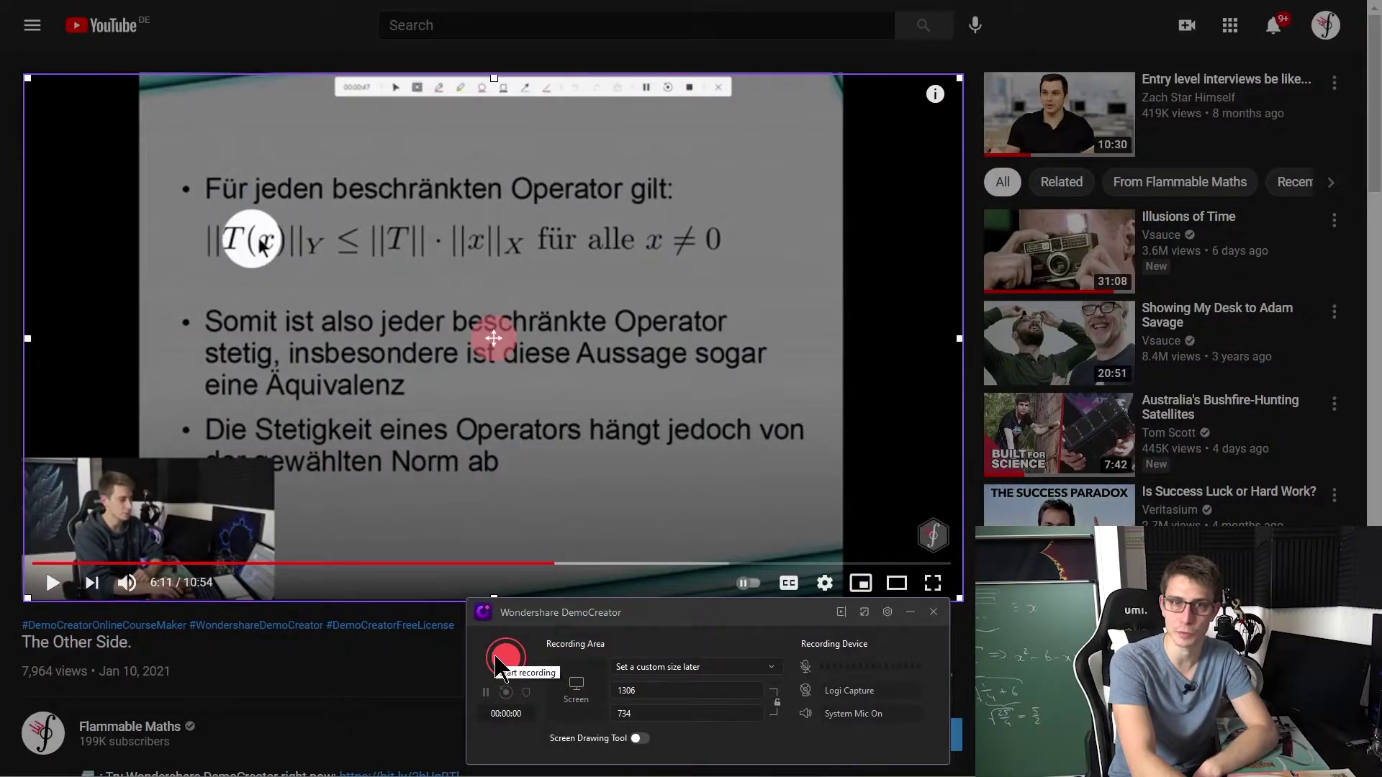
Record about 12 seconds of the lecture, loading Rec_17.24.35 20210115.mp4 into the editor timeline
click(497, 659)
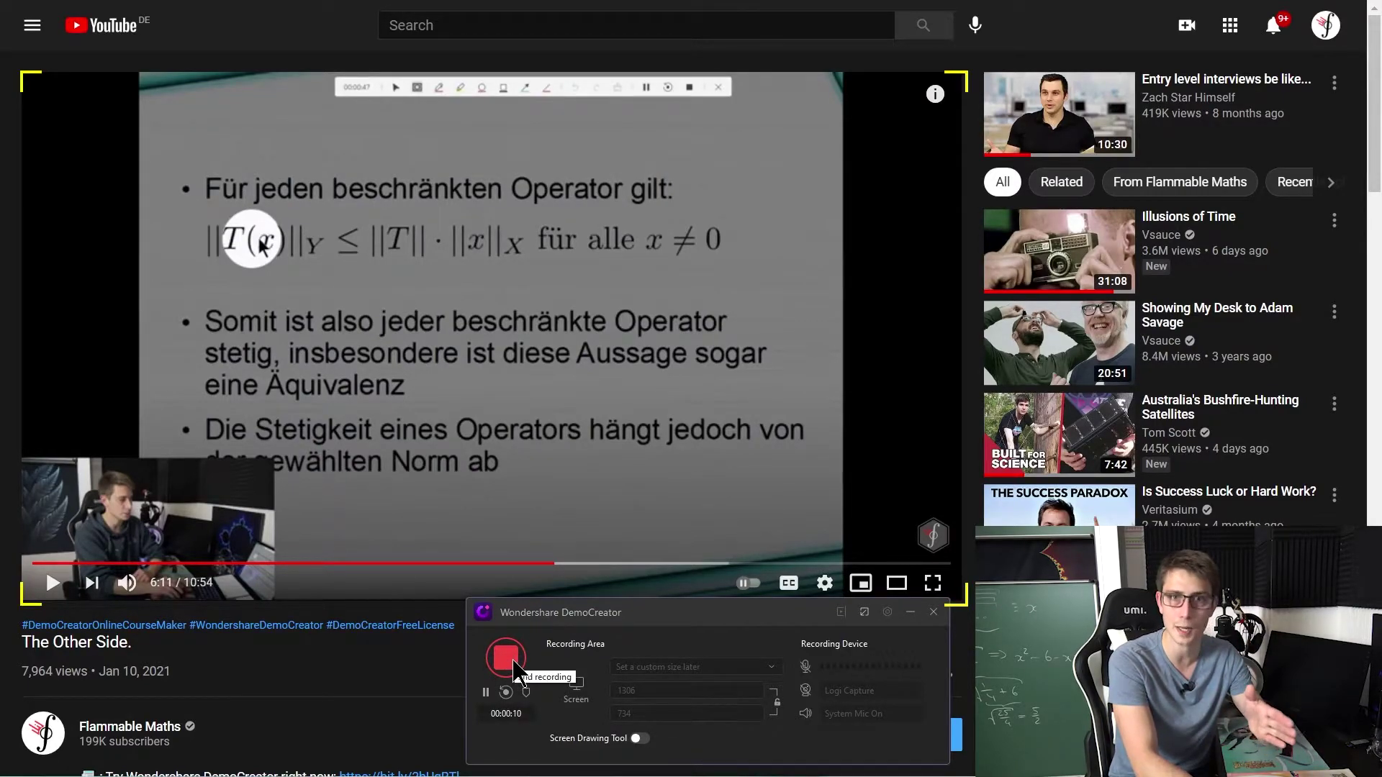
click(516, 670)
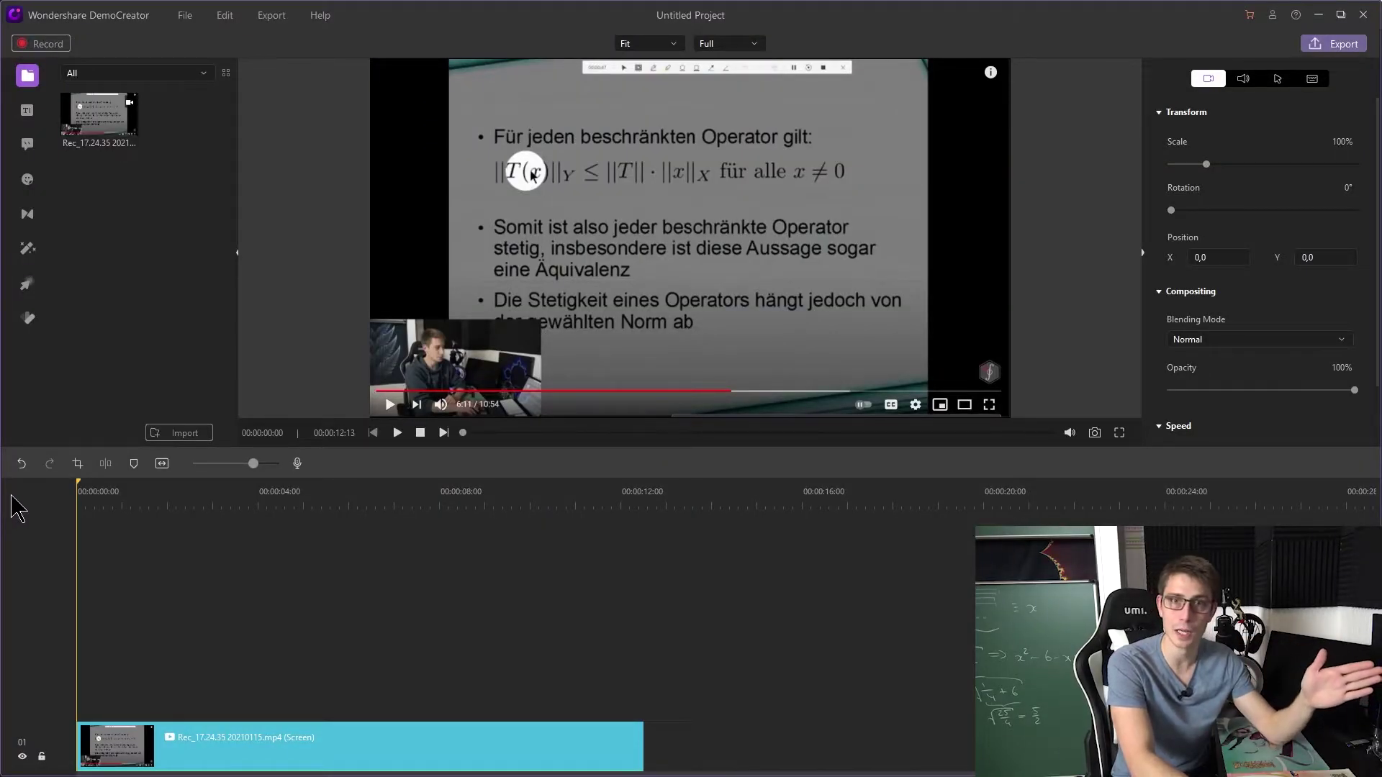
Add the Opener 1 title to the timeline about two seconds into the recording
click(172, 495)
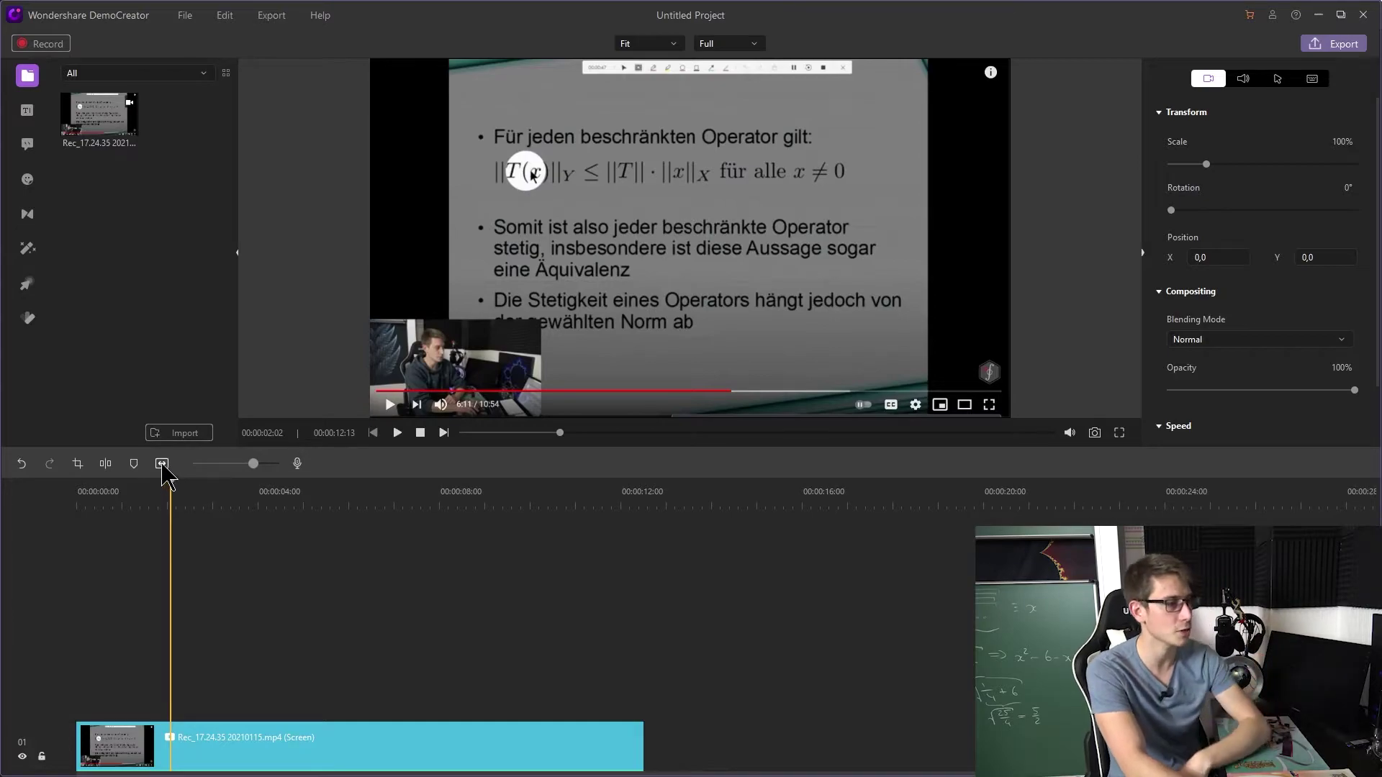
click(28, 111)
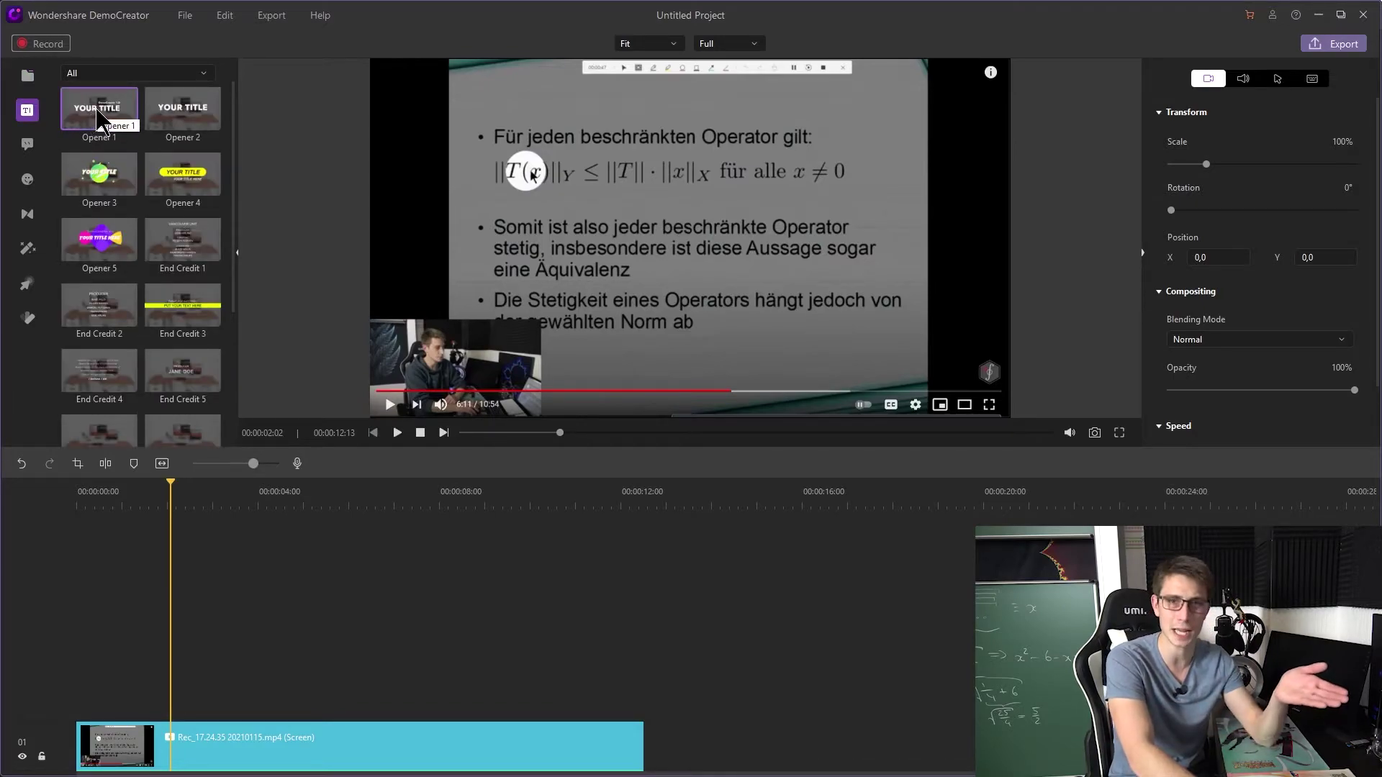
drag(98, 115, 184, 666)
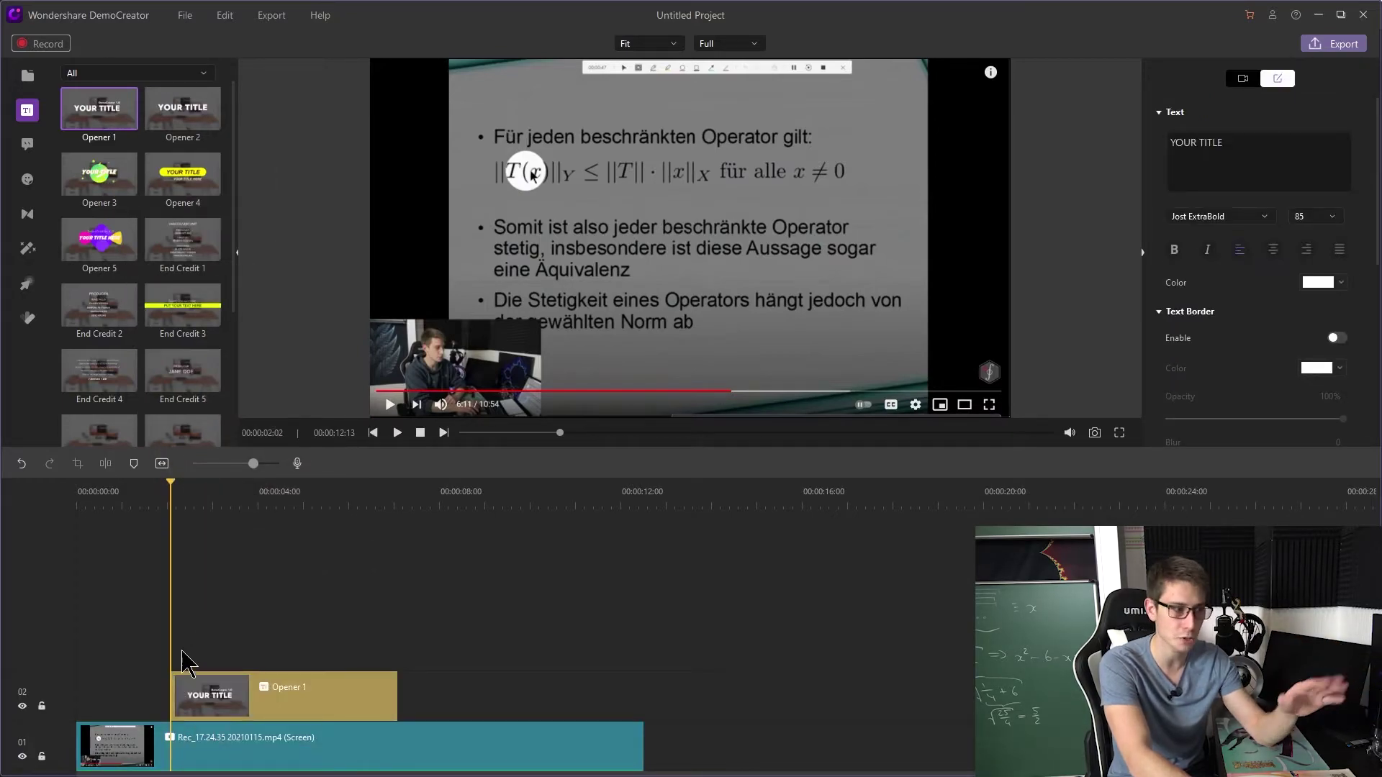
click(248, 512)
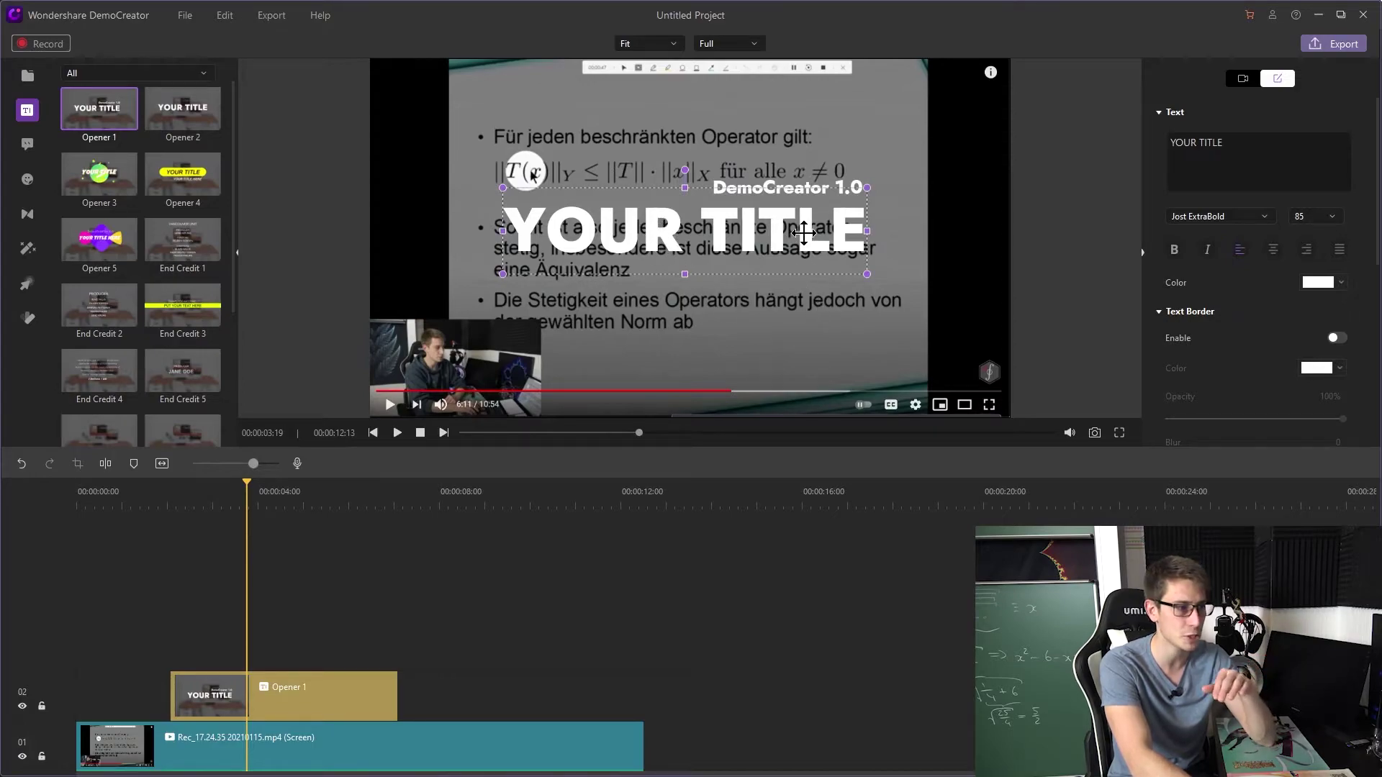
Move and select the YOUR TITLE text, then delete the Opener 1 title clip
mouse_move(804, 232)
mouse_down()
mouse_move(732, 233)
mouse_move(788, 233)
mouse_up()
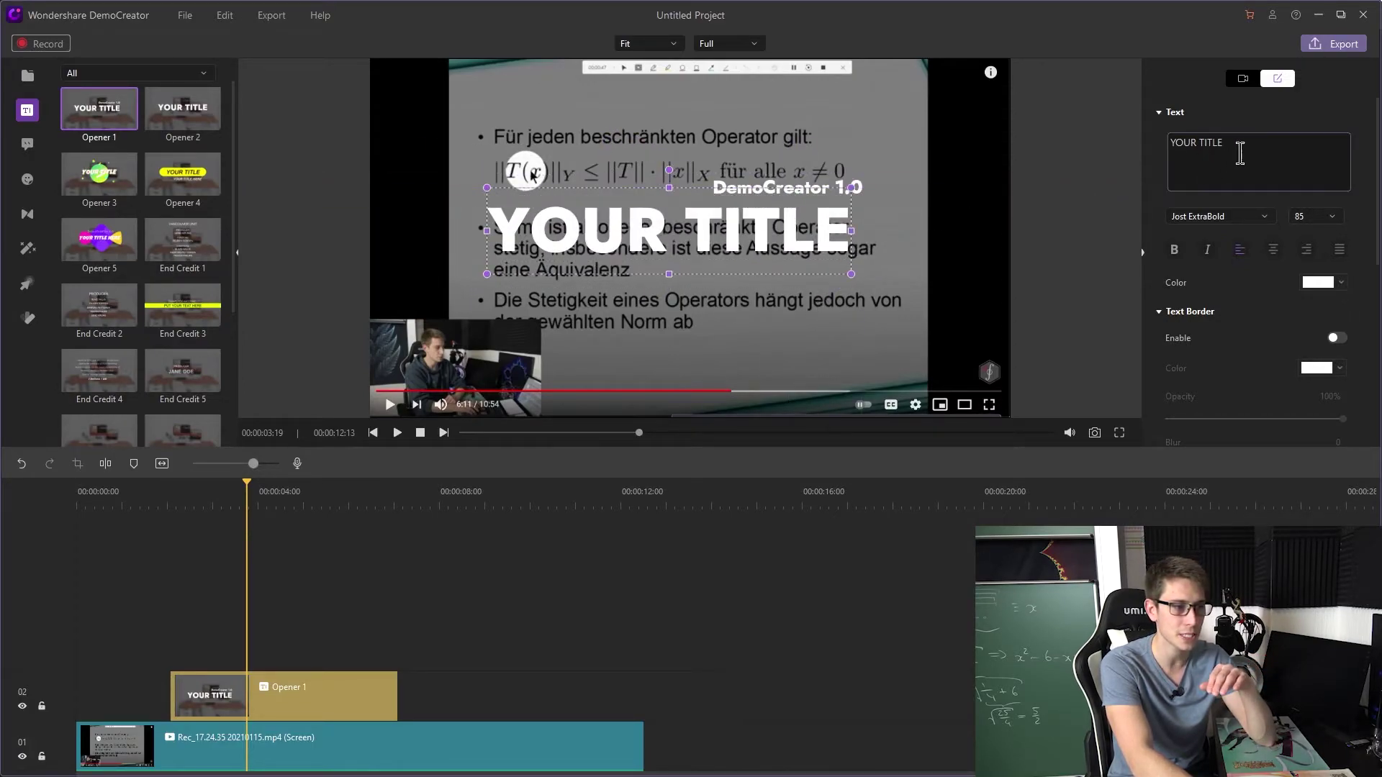
double_click(814, 230)
drag(506, 228, 887, 208)
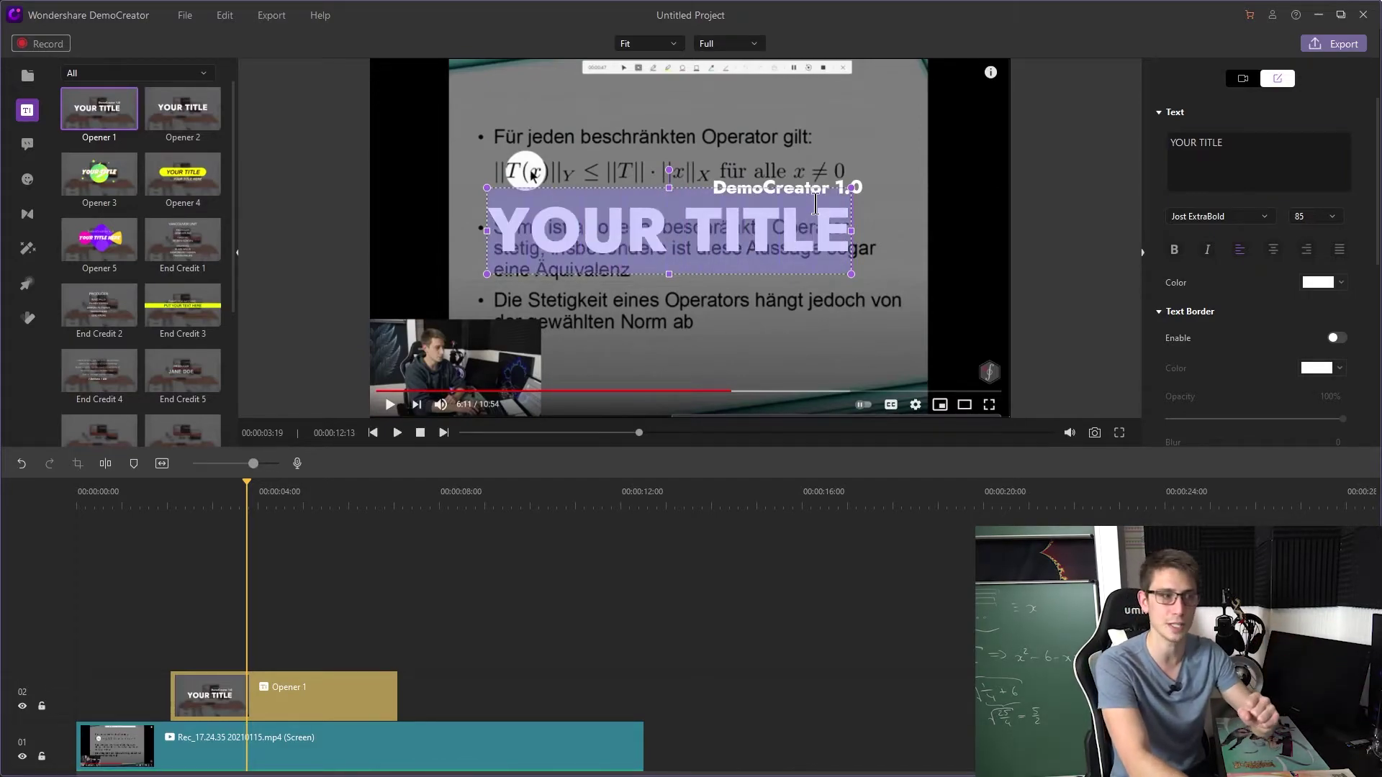
key(Delete)
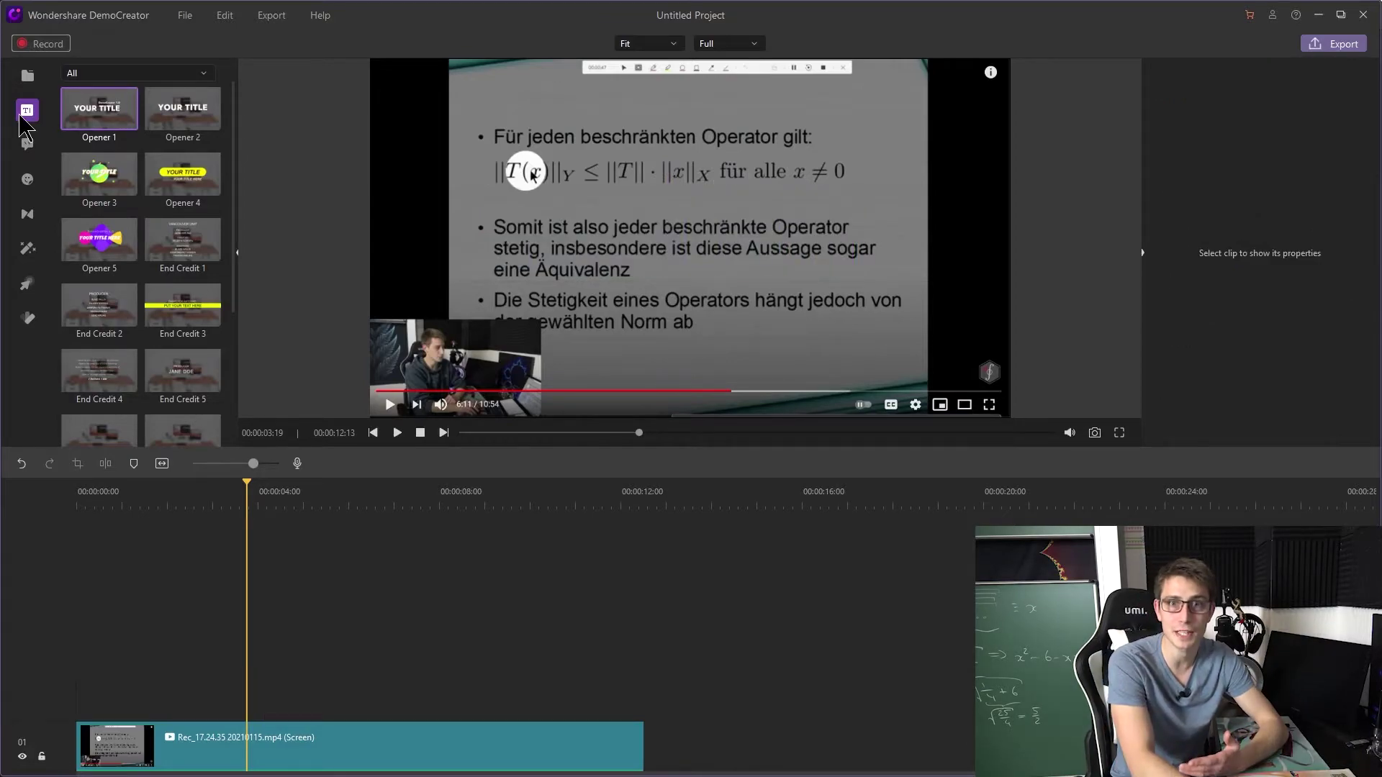
Place a Dialog Box 1 callout on the timeline and change its text to 'bruh'
click(27, 143)
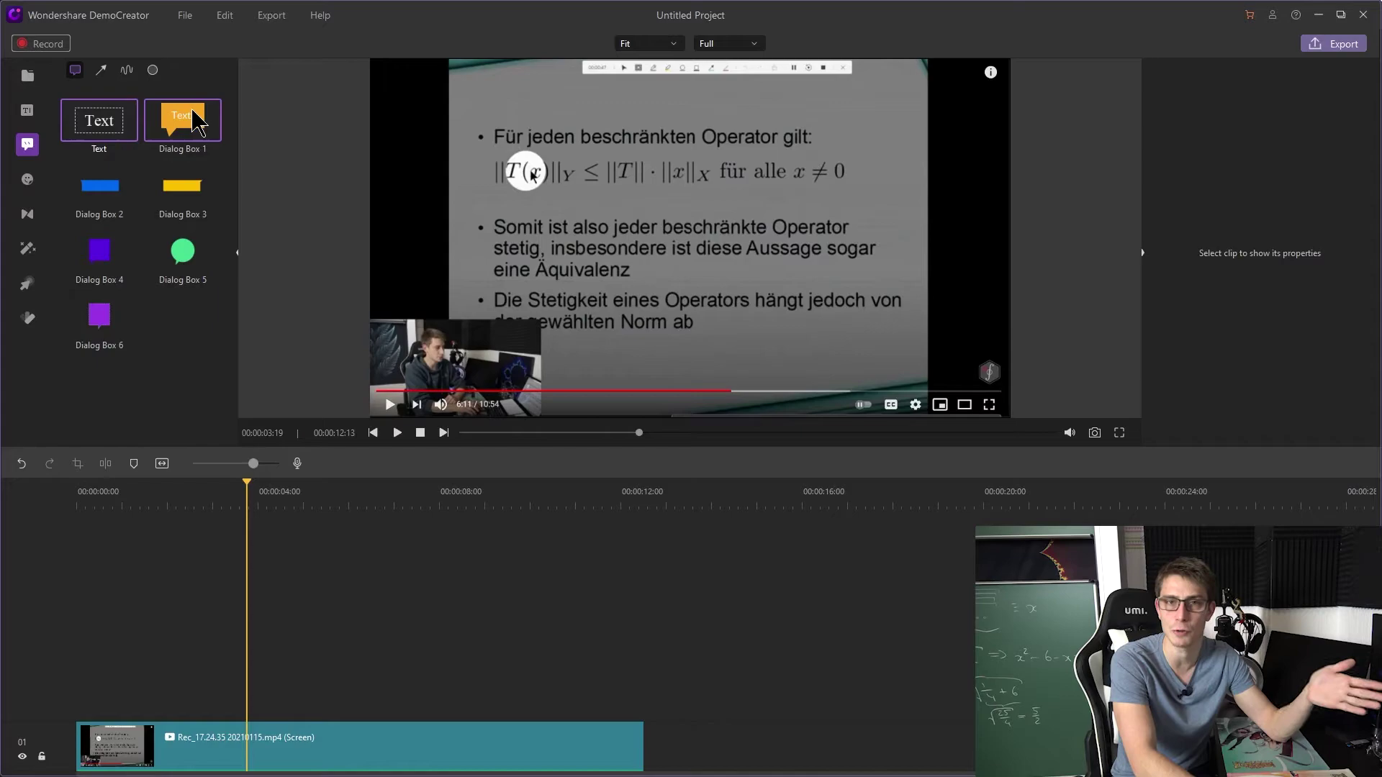
drag(196, 121, 259, 691)
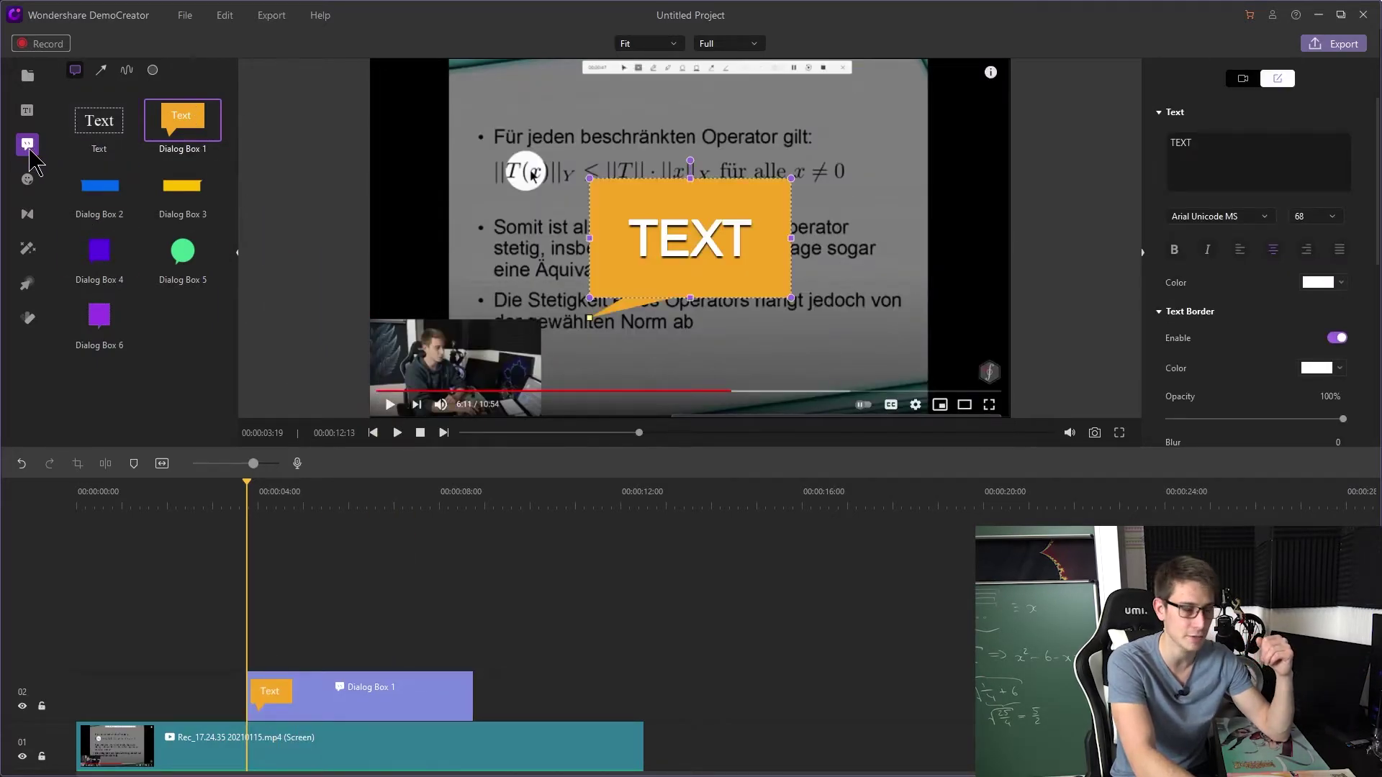
double_click(687, 240)
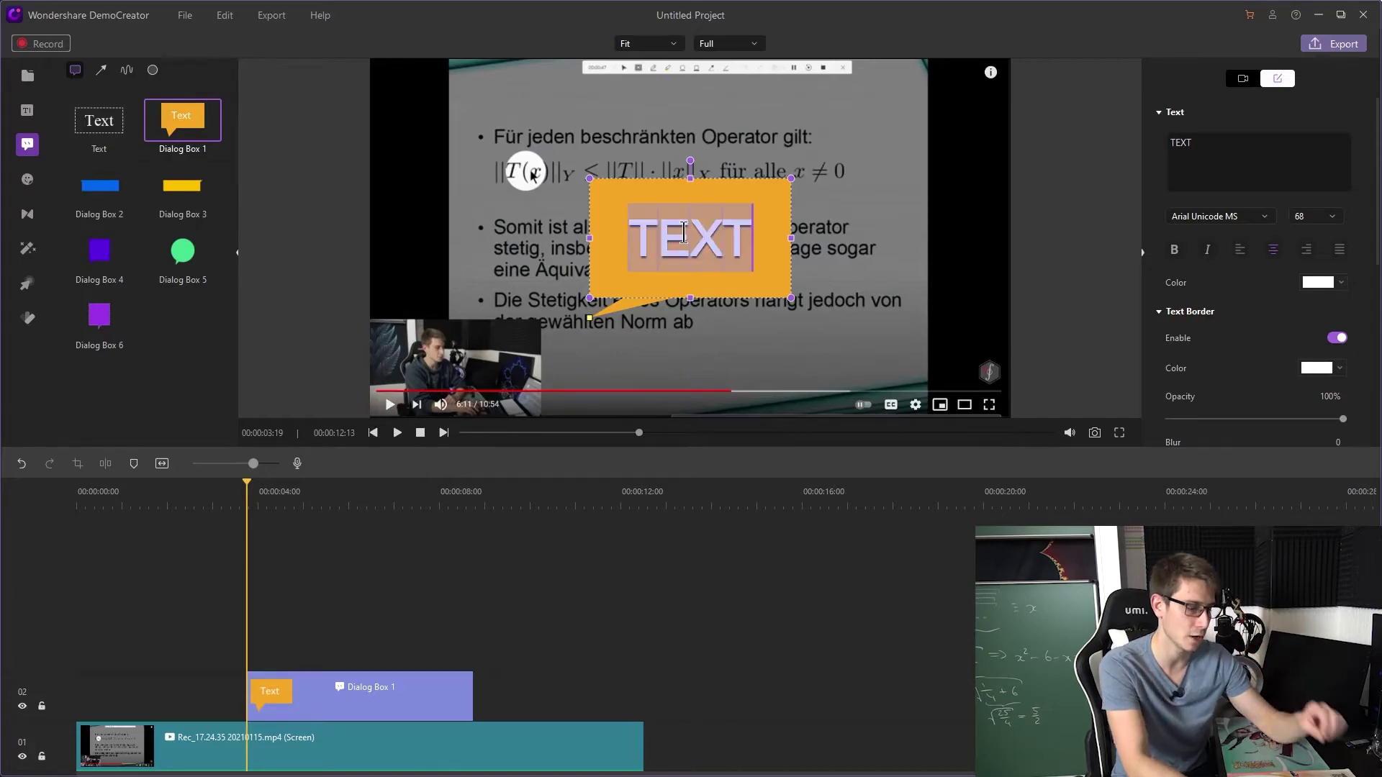
text(bruh)
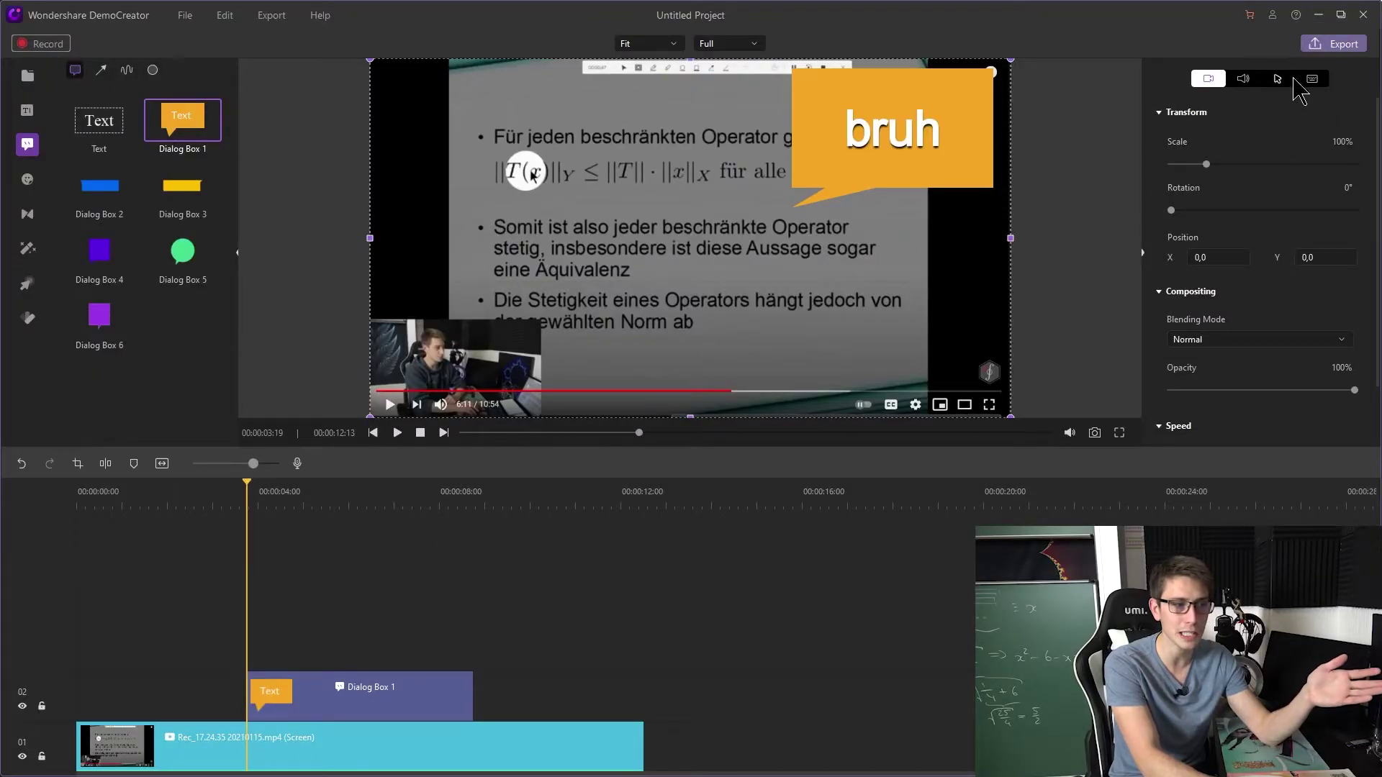
Export the project as My Project.avi in AVI format at 30 fps
click(1337, 45)
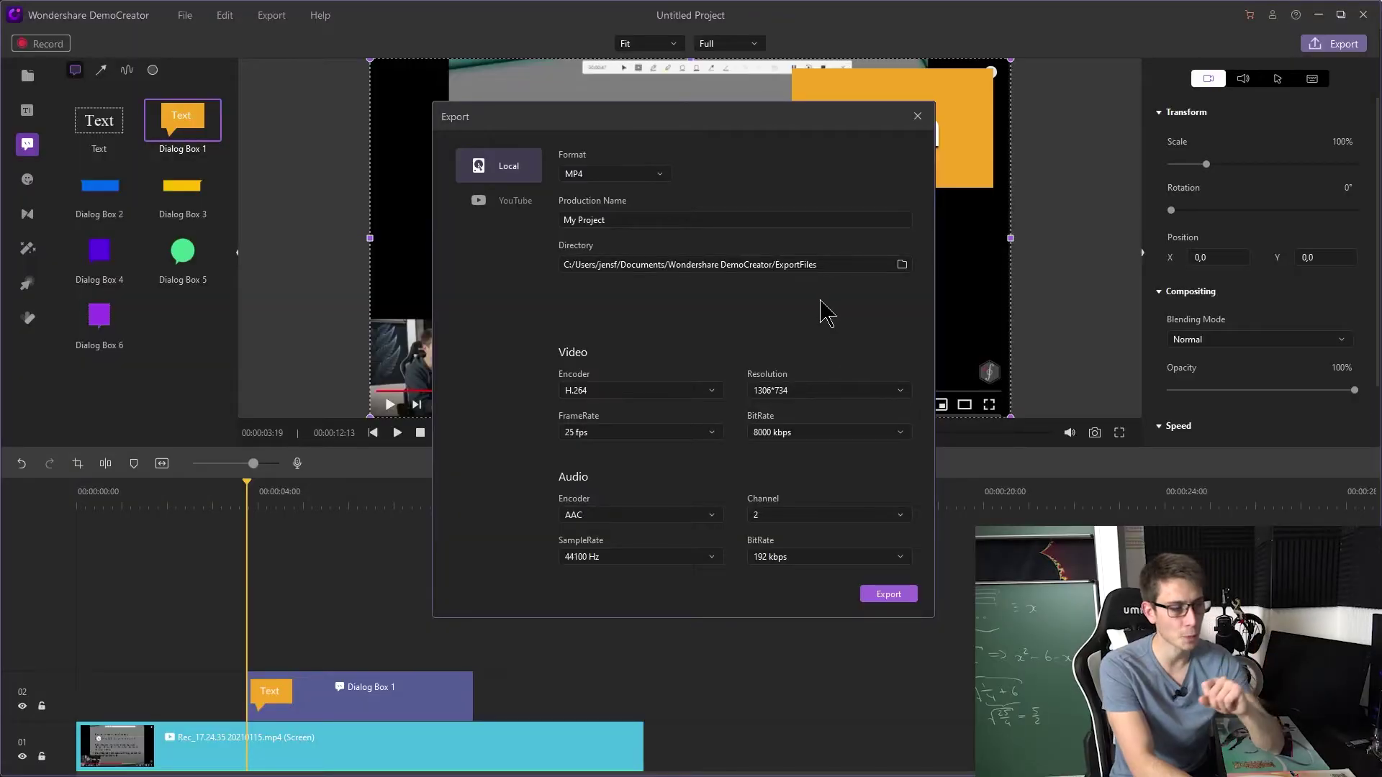
click(658, 176)
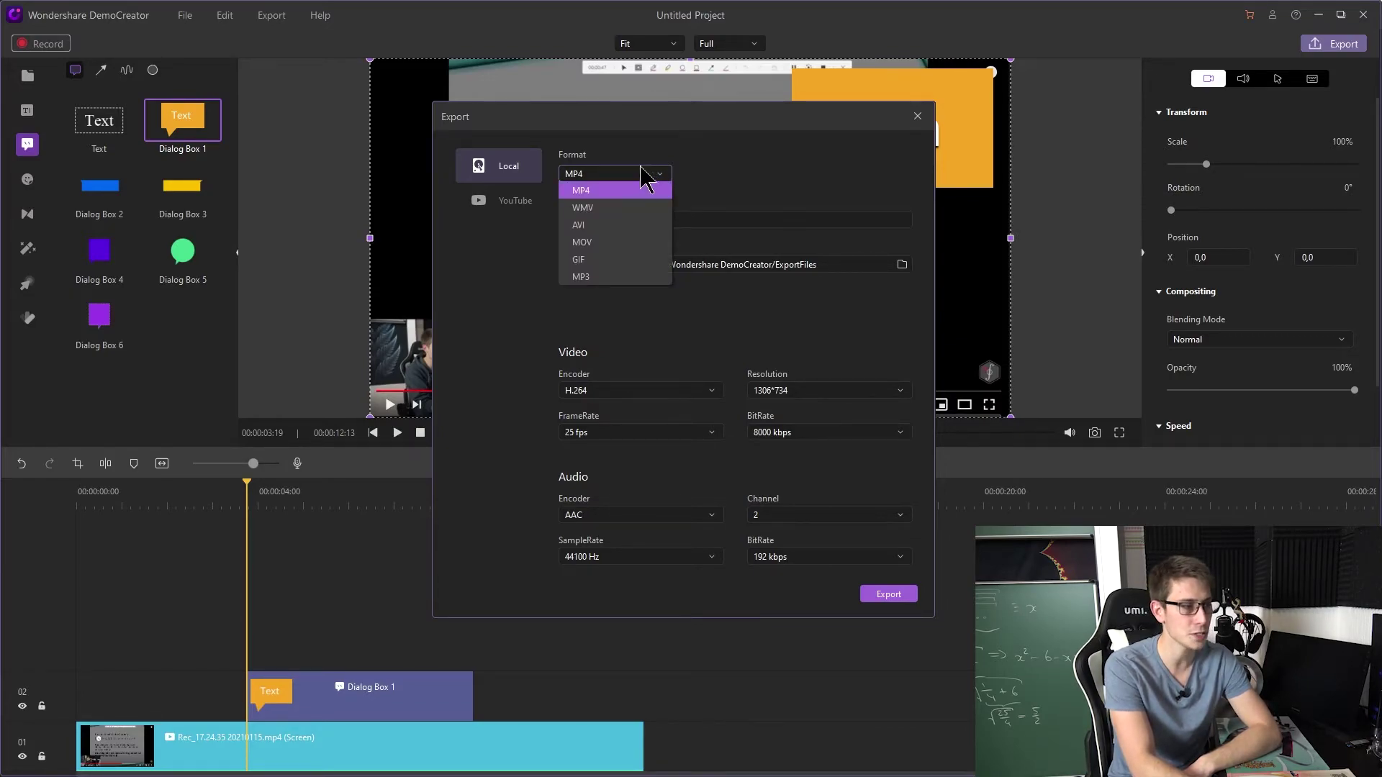
click(604, 228)
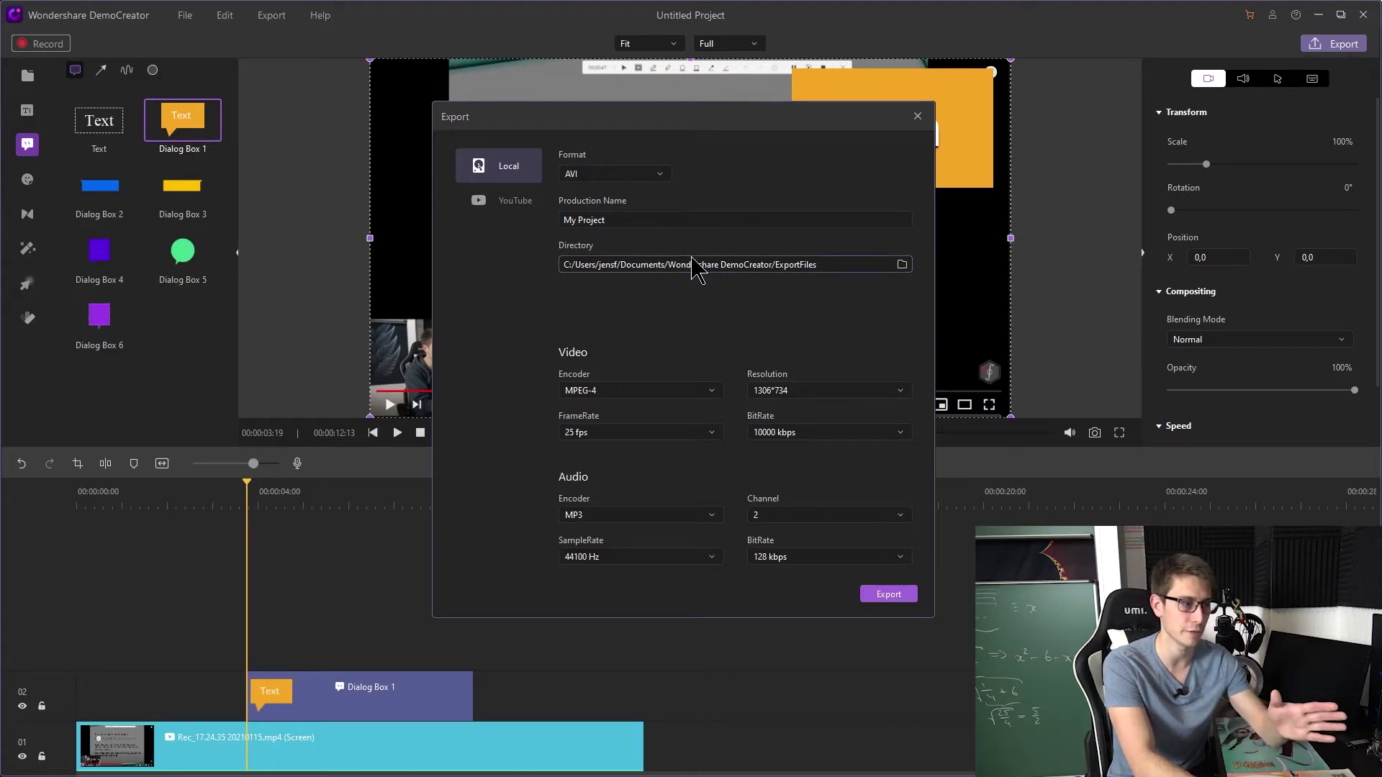
click(640, 432)
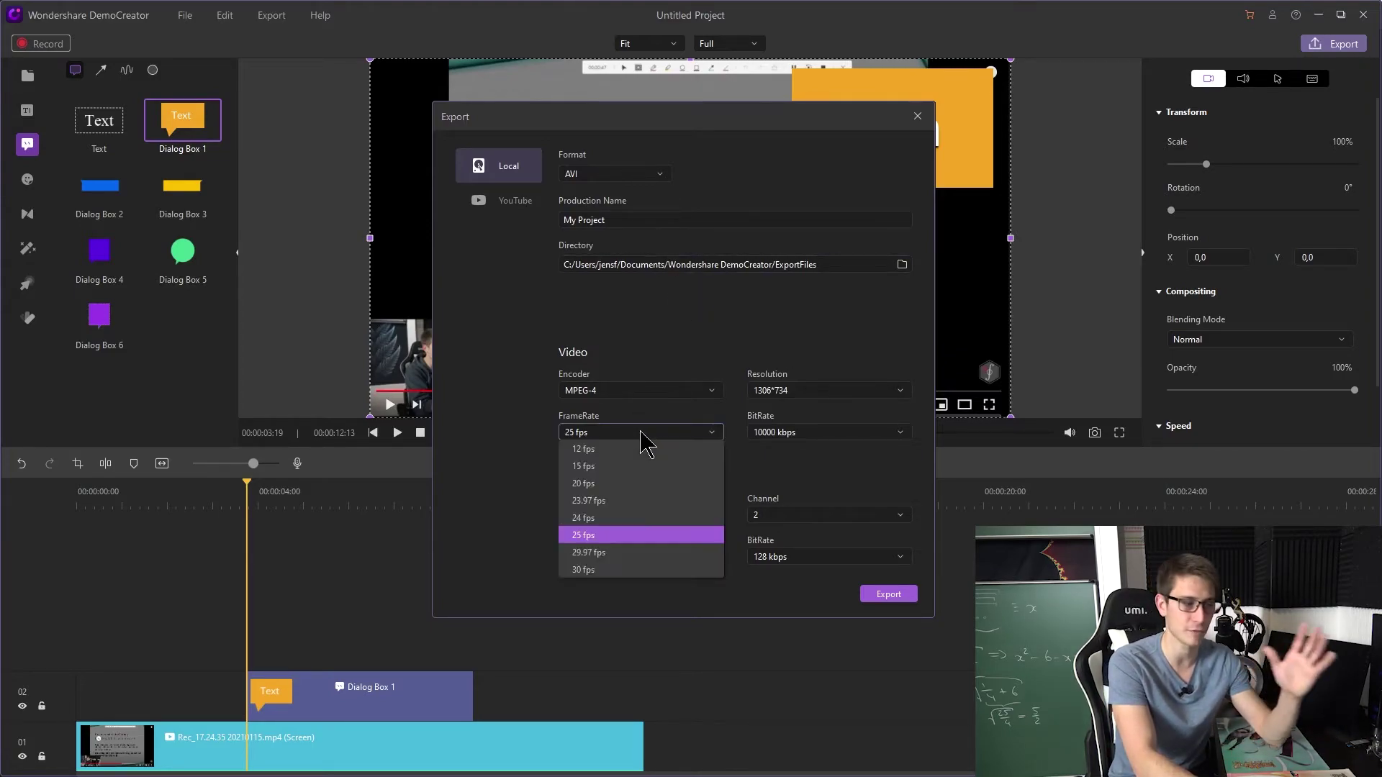
click(638, 568)
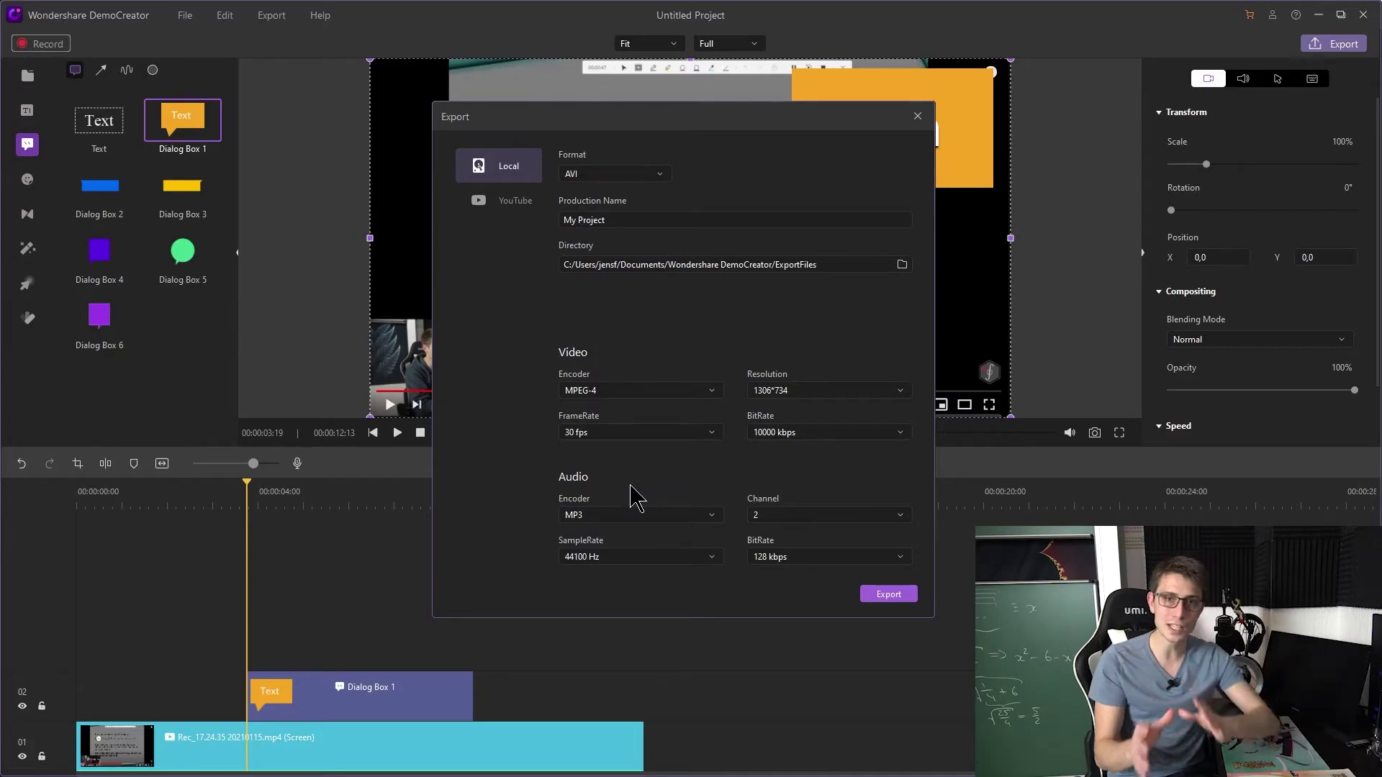
click(889, 594)
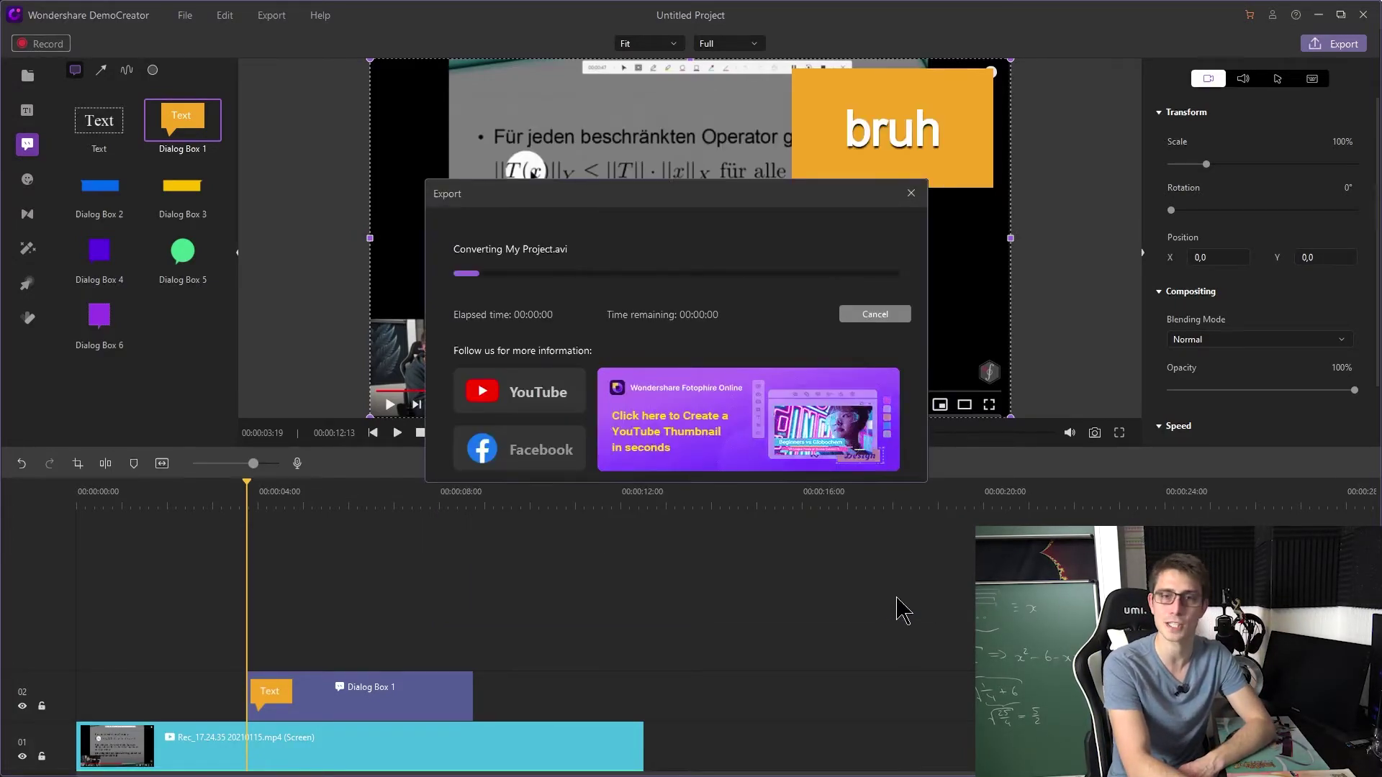